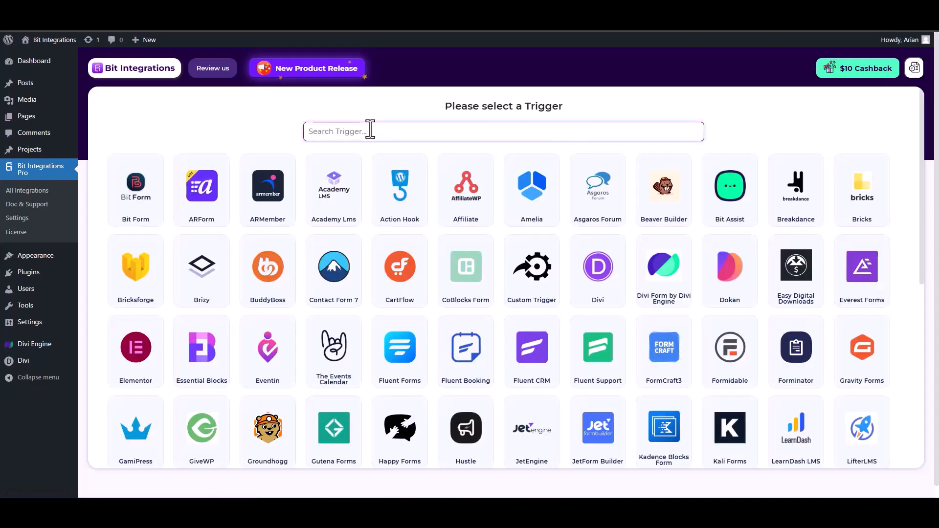
Step: Search 'divi', pick Divi Form by Divi Engine as the trigger, and start fetching
type("divi")
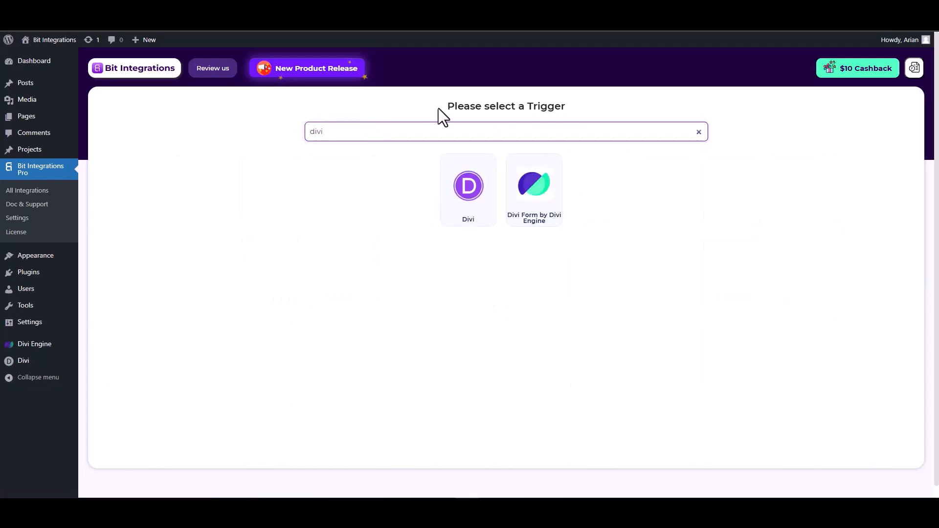
left_click(543, 198)
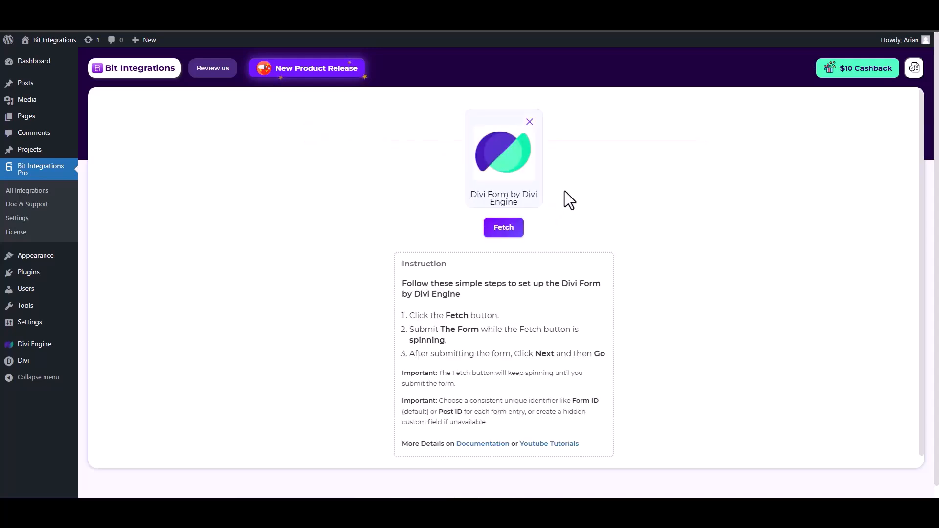
left_click(499, 234)
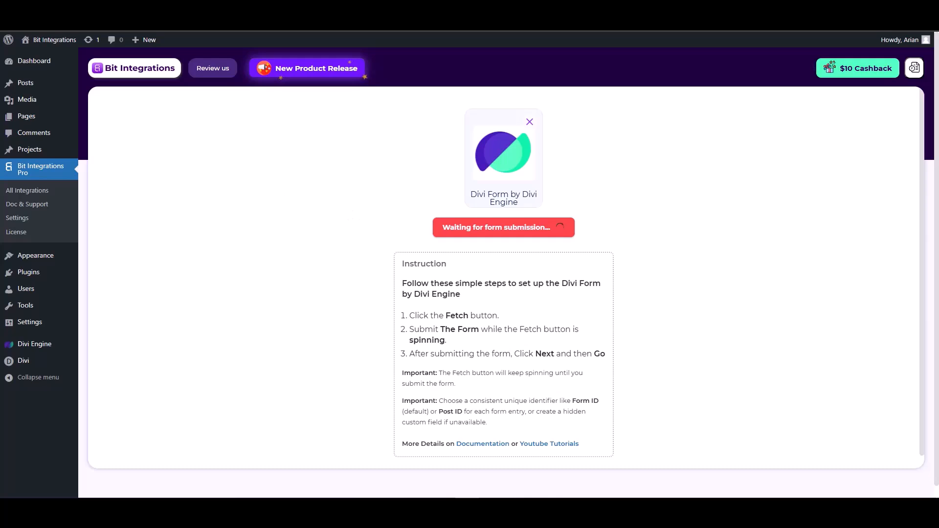
key("ctrl+Tab")
Step: Fill the Contact Form with test, test-1, a test e-mail and 1234567, then submit it
left_click(712, 179)
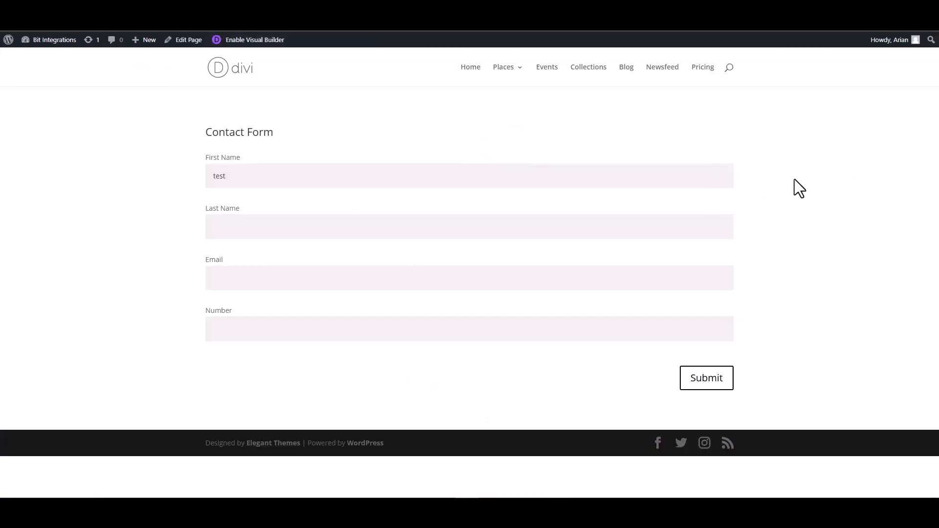
left_click(650, 233)
left_click(698, 278)
left_click(663, 329)
type("1234567")
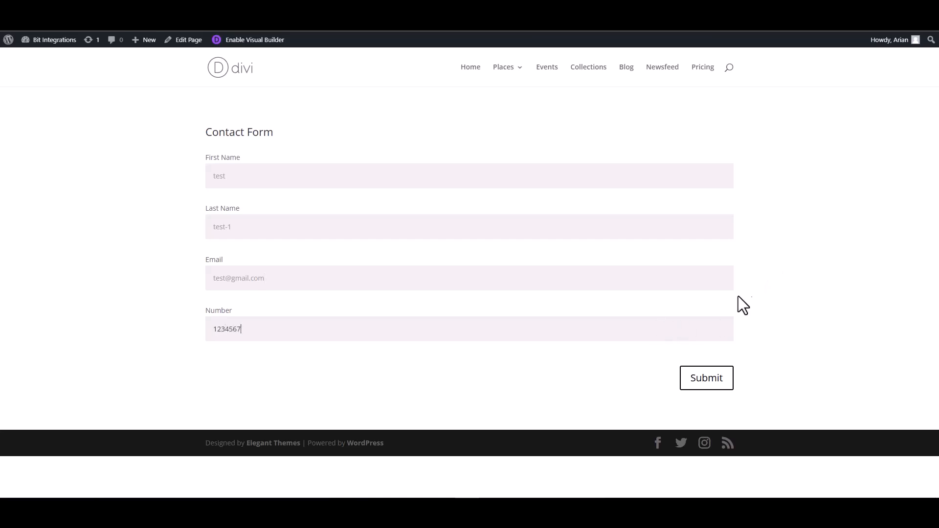
left_click(717, 381)
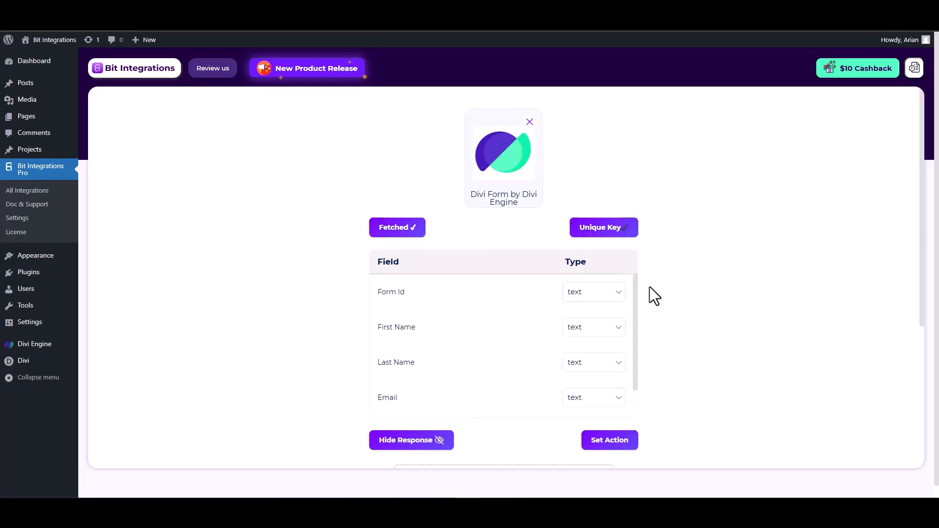
Step: Set the fetched Email field type to email and Number to number, then proceed to actions
scroll(636, 293, "down", 1)
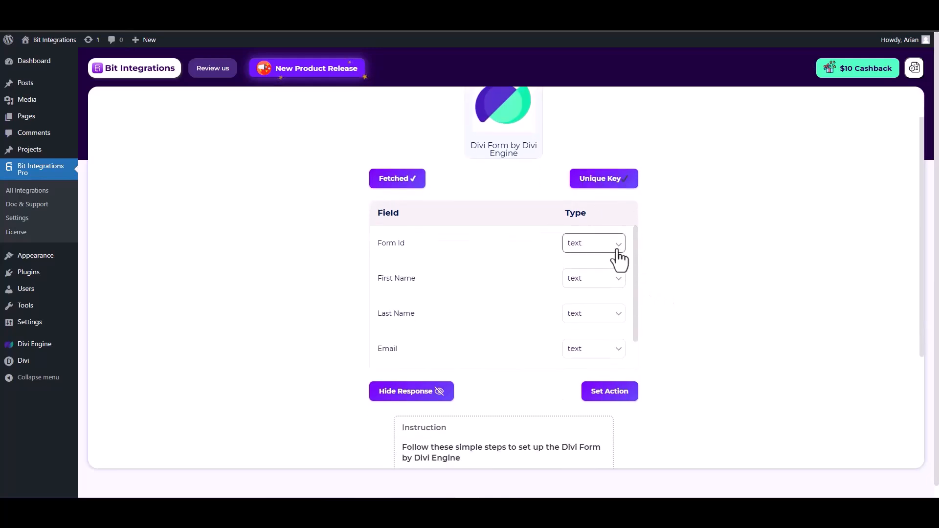
scroll(524, 296, "down", 1)
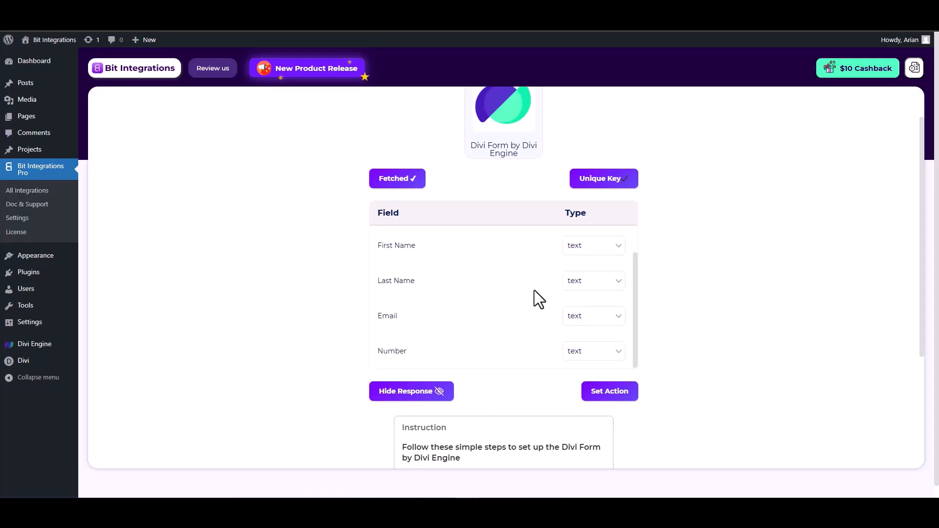
left_click(586, 316)
left_click(574, 129)
scroll(550, 323, "down", 1)
left_click(590, 311)
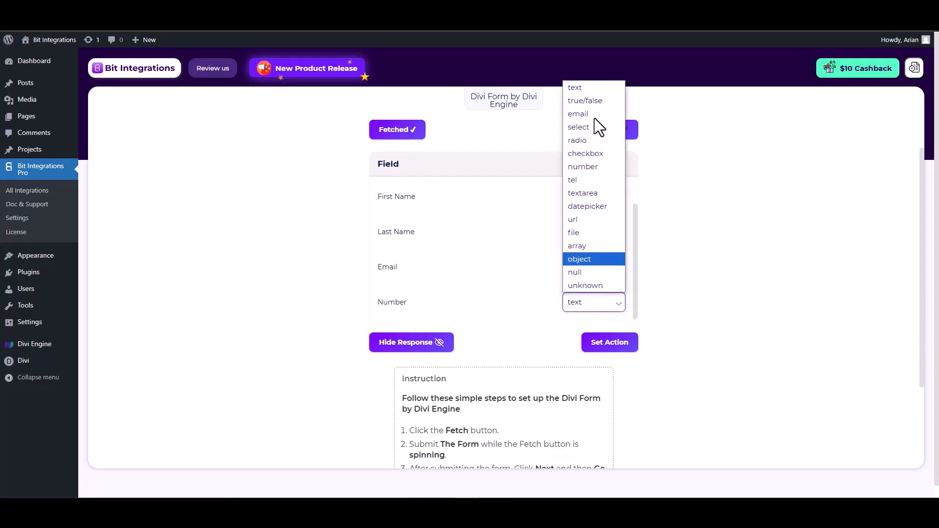
left_click(579, 176)
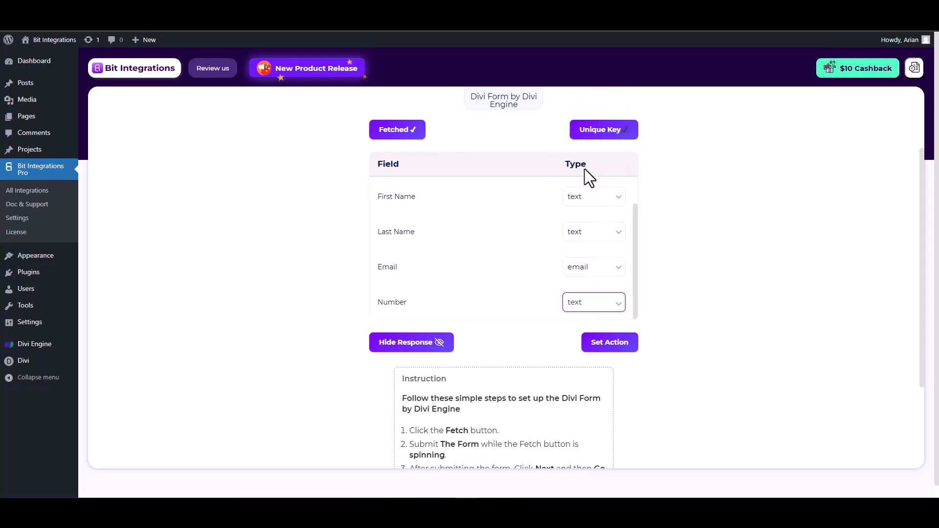
left_click(609, 342)
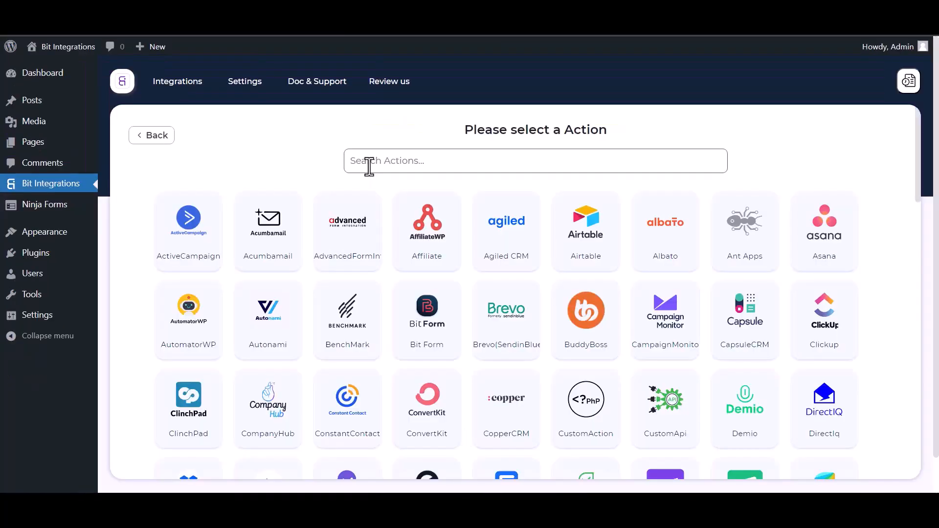
Step: Search 'perf' in the actions list and select PerfexCRM
left_click(370, 161)
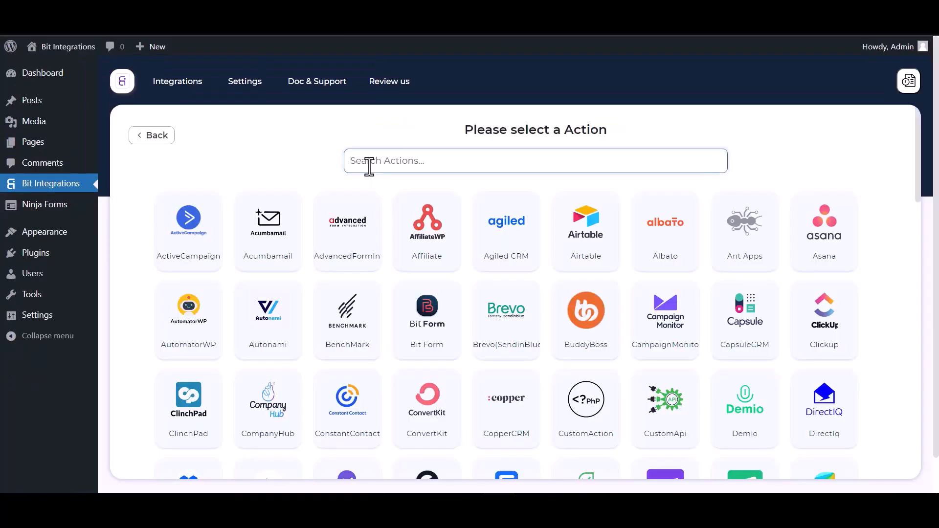
type("perf")
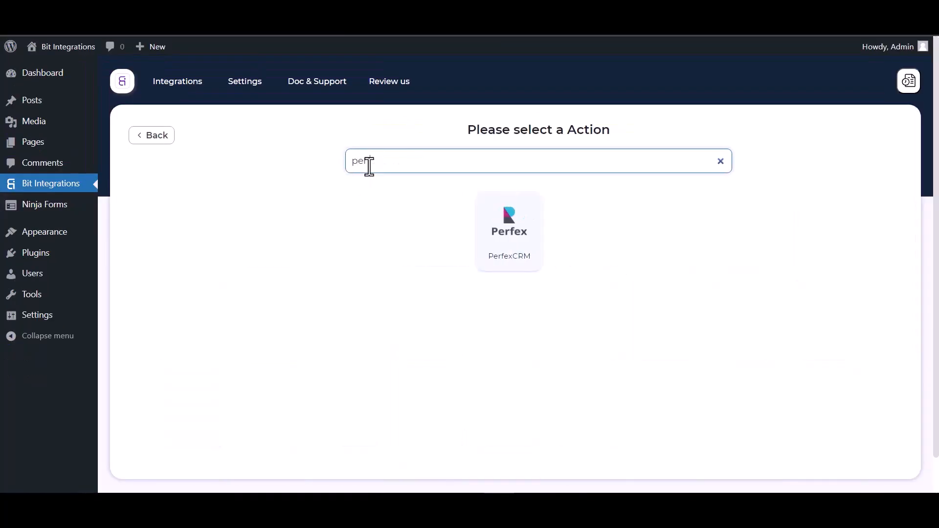
left_click(513, 263)
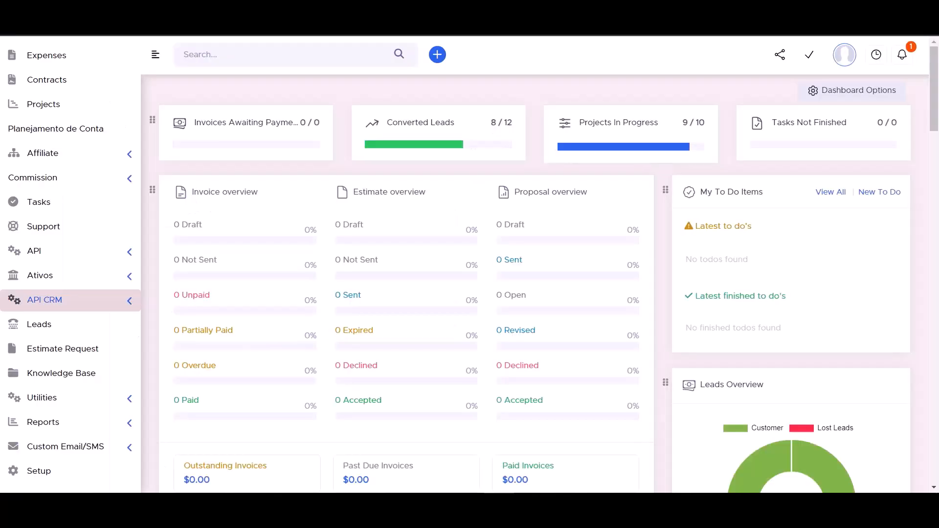
Step: Copy the API URL from Perfex CRM's API CRM Manager into the Access API URL field
left_click(129, 307)
left_click(74, 326)
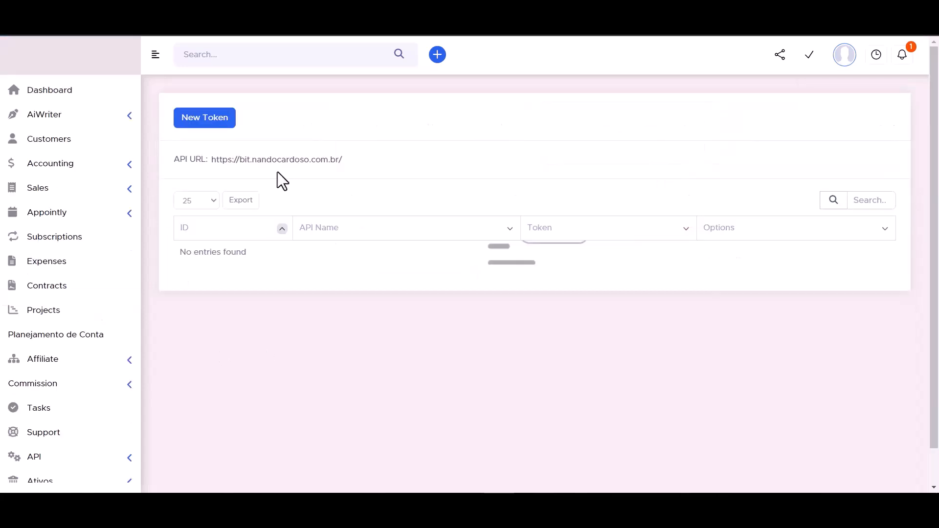
double_click(255, 161)
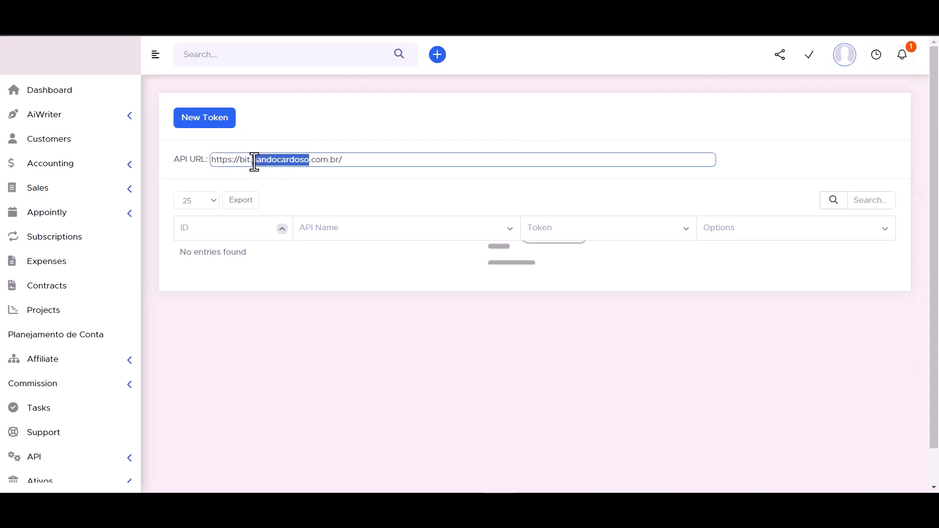
triple_click(254, 162)
key("ctrl+c")
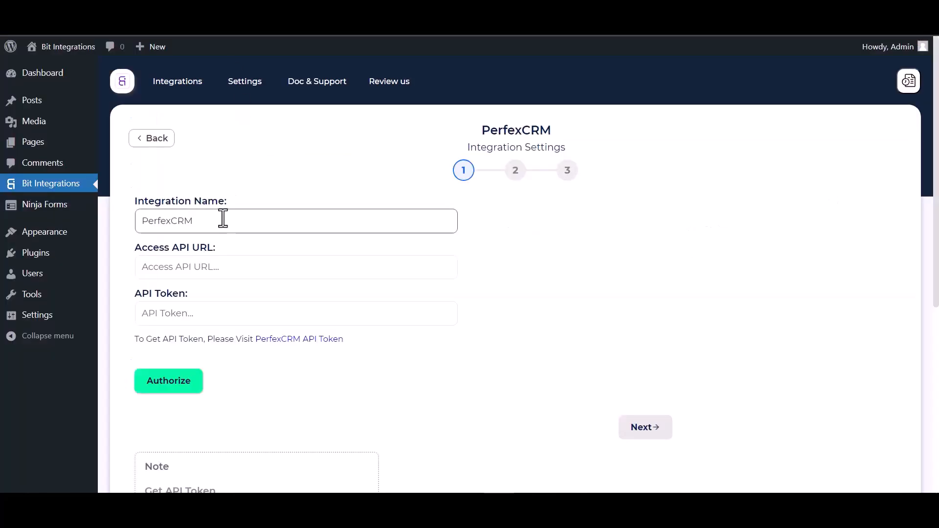
left_click(199, 275)
key("ctrl+v")
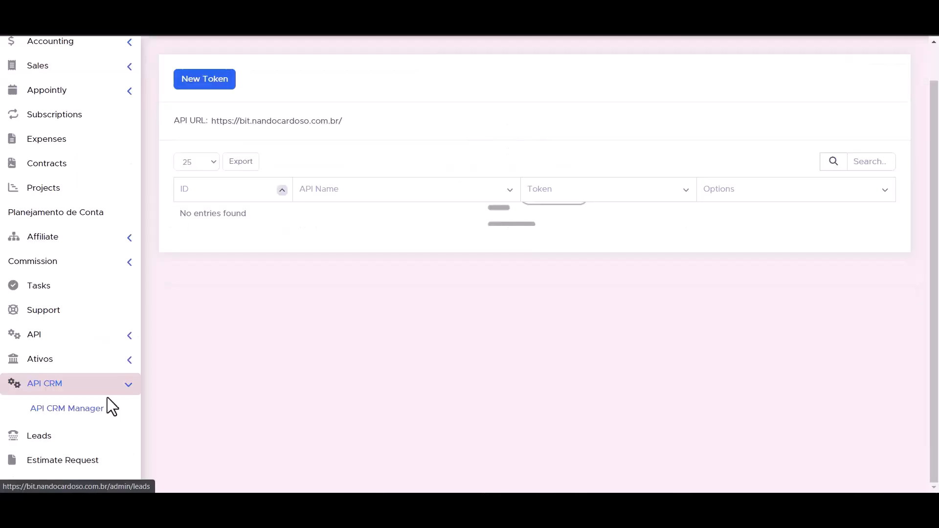
Step: Create a new token in Perfex CRM's API Management with the API Name 'Bit Integrations'
left_click(130, 336)
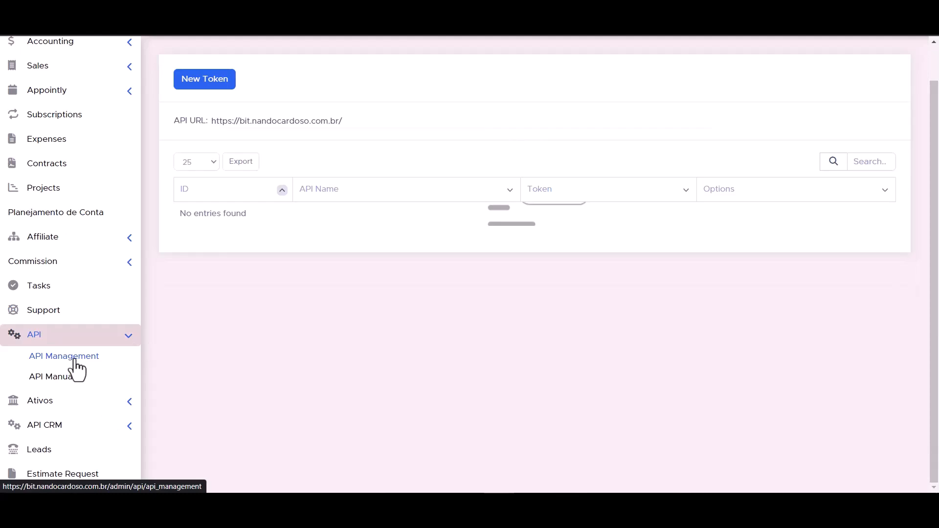
left_click(74, 361)
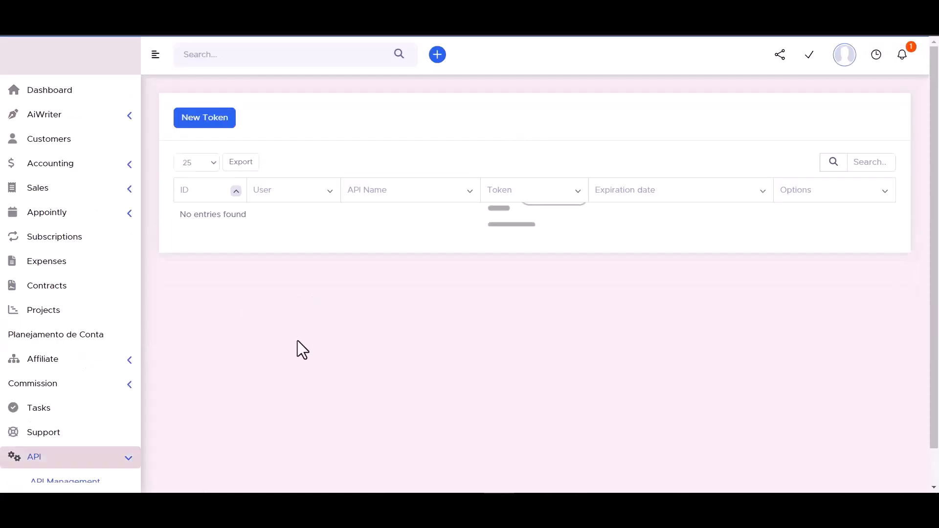
left_click(204, 122)
left_click(458, 333)
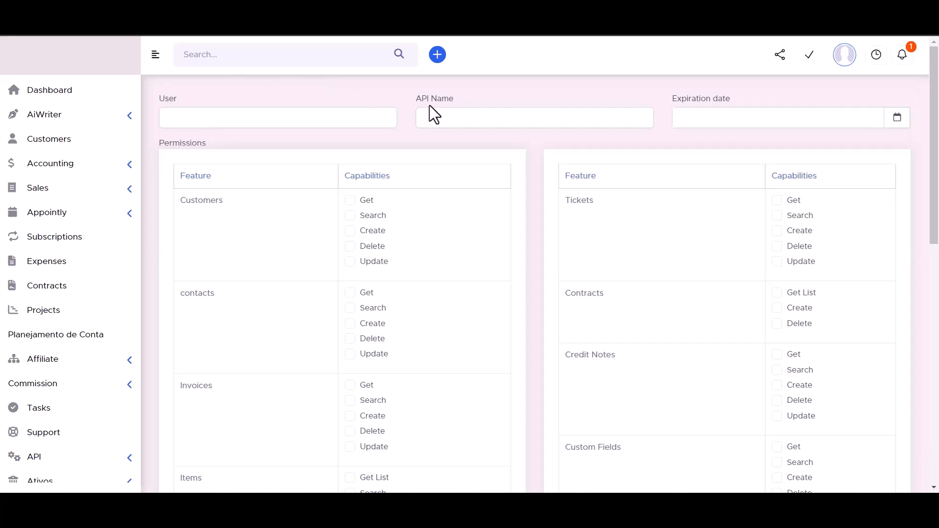
left_click(448, 117)
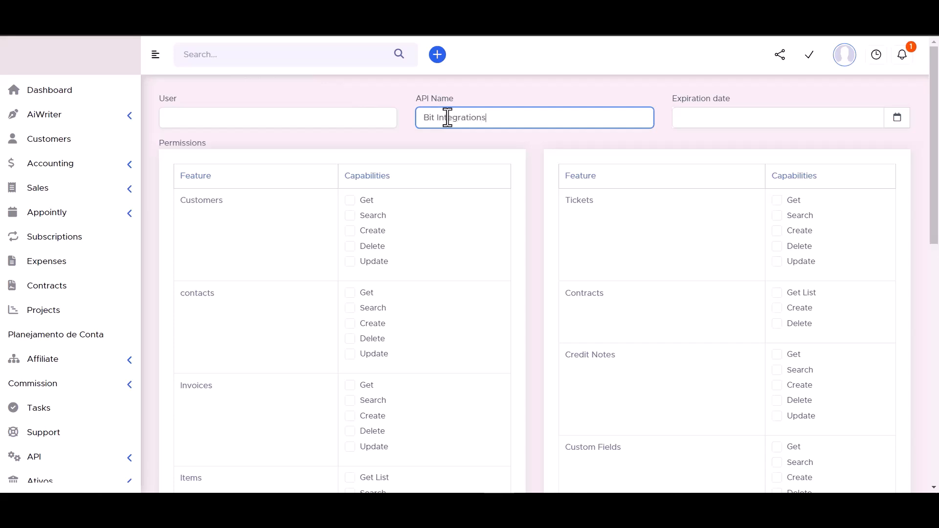
Step: Set the token's expiration date to the 30th in 2045
left_click(897, 119)
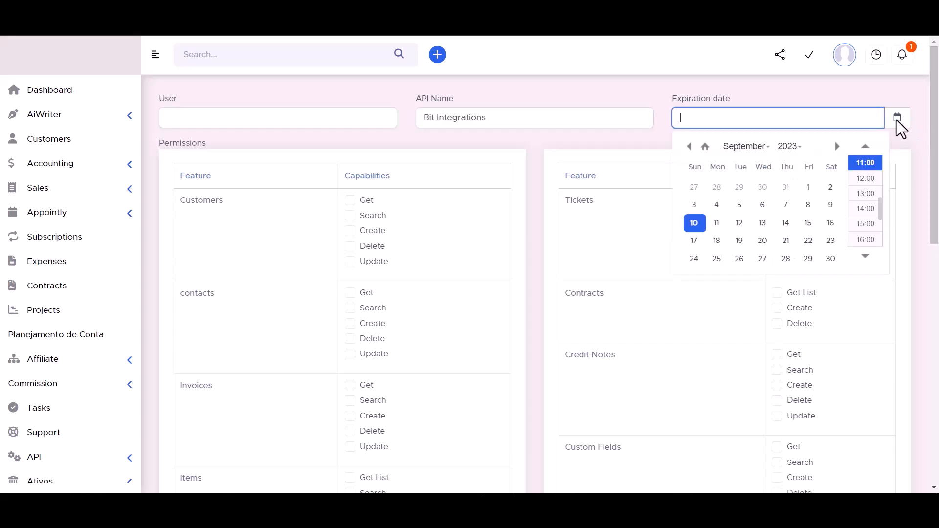
left_click(830, 259)
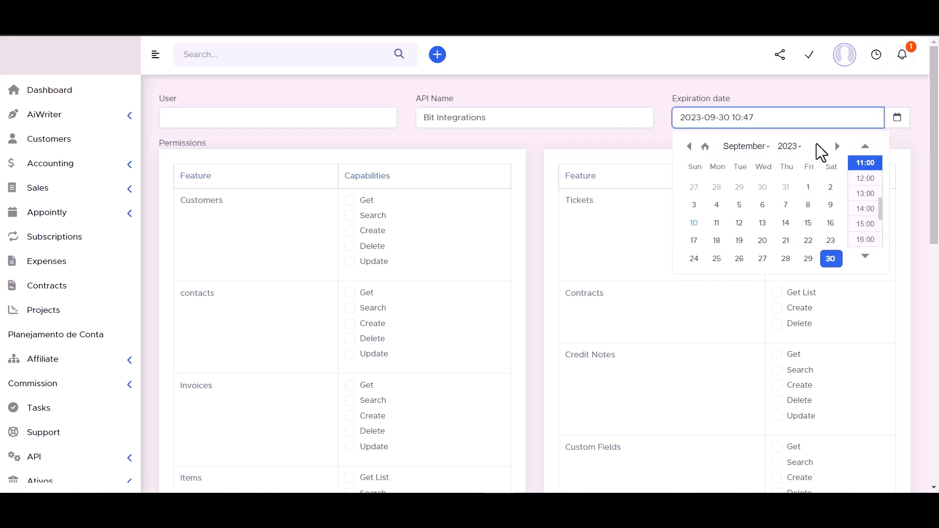
left_click(789, 147)
scroll(788, 180, "down", 5)
left_click(788, 179)
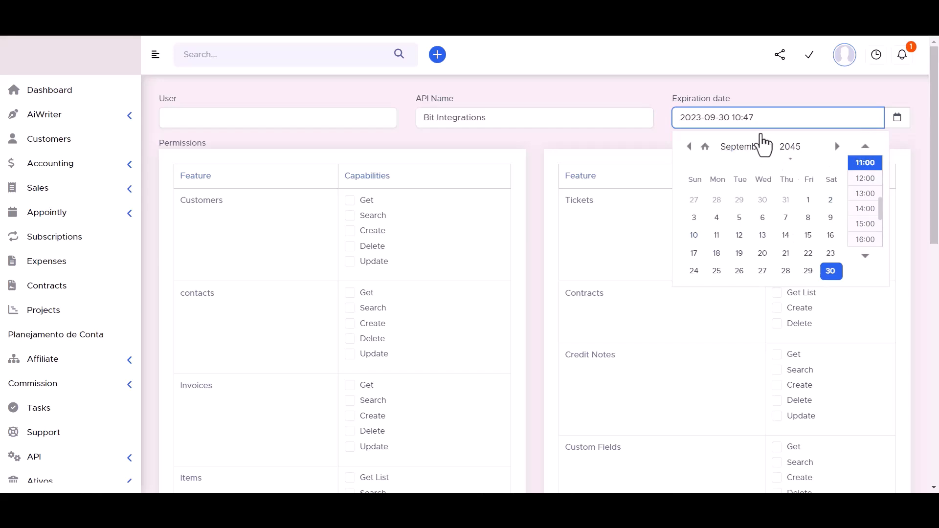
left_click(637, 87)
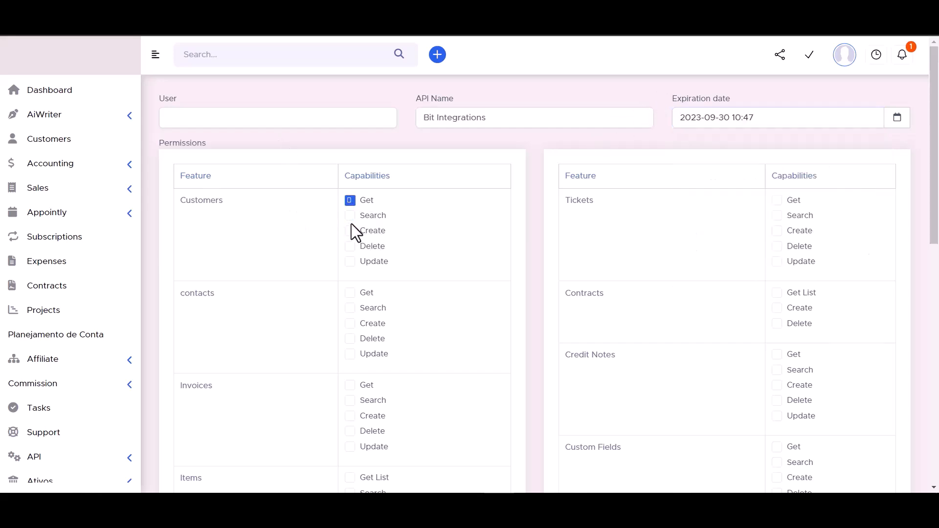
Step: Grant permissions for Customers, Contracts, Tickets, Contacts, Invoices, Credit Notes, Items, Custom Fields, Leads and Estimates
left_click(352, 261)
left_click(775, 295)
left_click(776, 230)
left_click(778, 215)
left_click(347, 292)
left_click(348, 308)
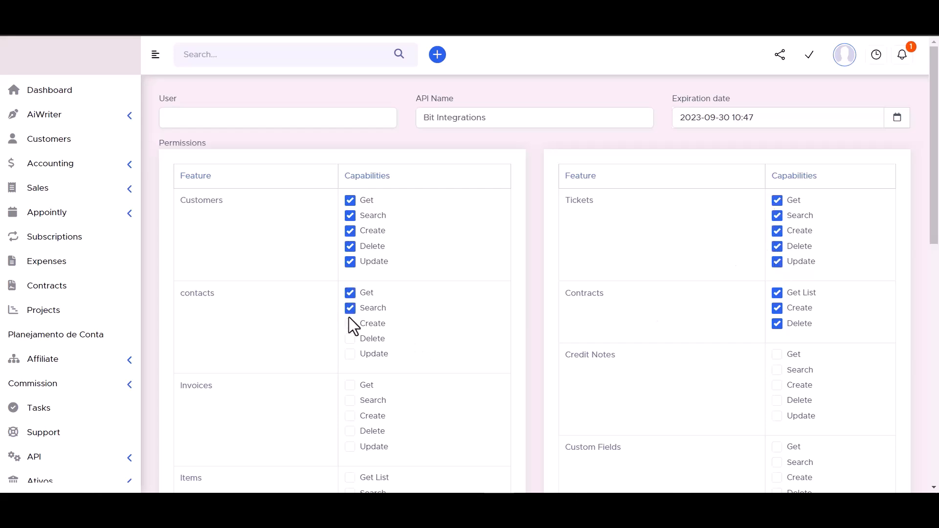
left_click(351, 339)
left_click(350, 353)
scroll(398, 308, "down", 2)
left_click(350, 263)
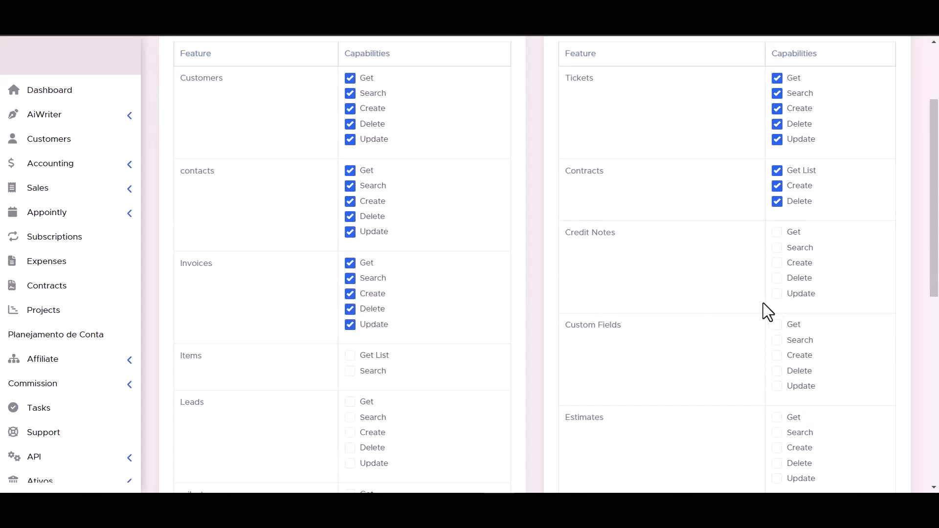
left_click(777, 278)
left_click(777, 263)
left_click(777, 247)
left_click(777, 232)
scroll(411, 259, "down", 2)
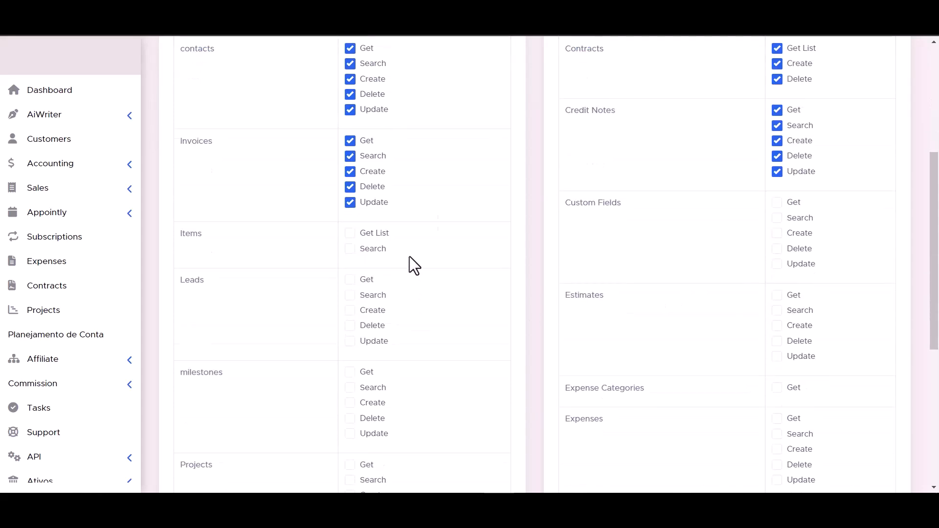
left_click(350, 248)
left_click(350, 233)
left_click(777, 264)
left_click(777, 248)
left_click(777, 232)
left_click(777, 218)
left_click(350, 279)
left_click(350, 295)
left_click(350, 310)
left_click(350, 325)
left_click(350, 341)
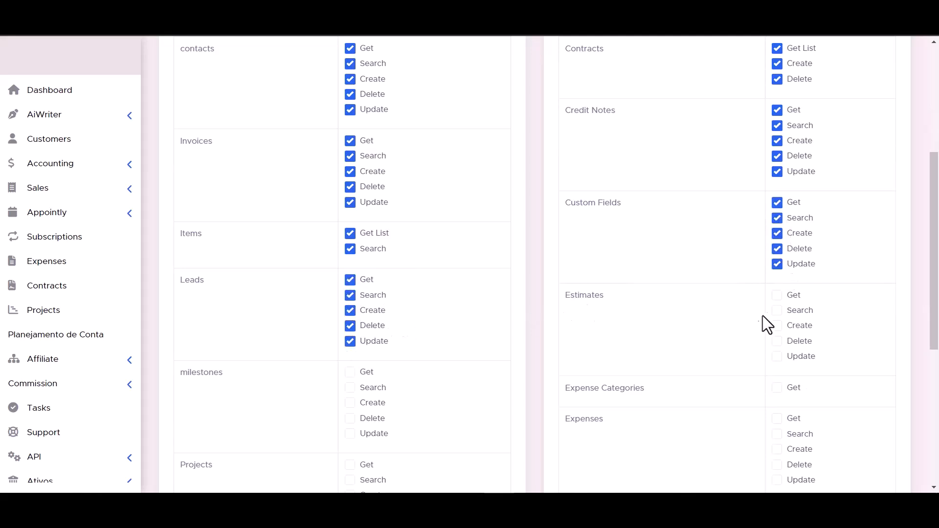
left_click(777, 325)
left_click(777, 341)
left_click(777, 356)
Step: Grant permissions for Milestones, Projects, Expenses, Staffs, Tasks and the second Payments group
scroll(776, 360, "down", 1)
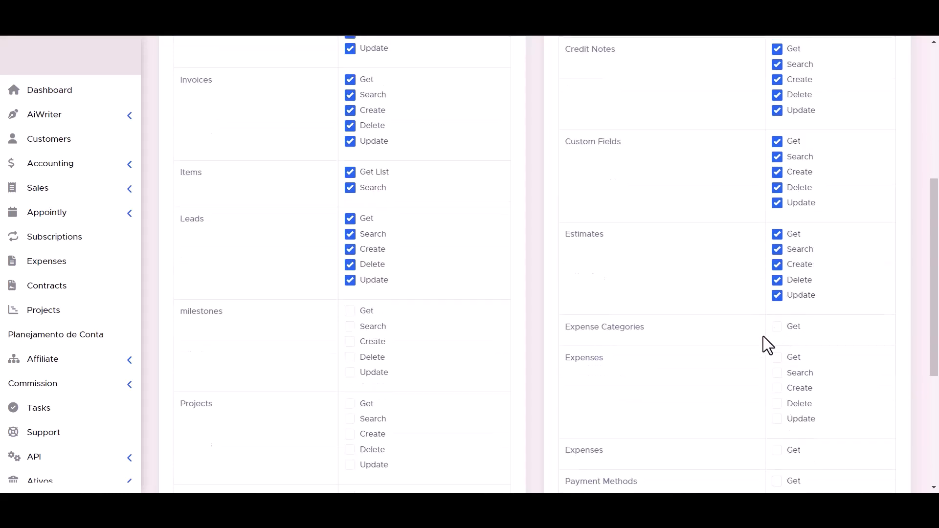
scroll(353, 319, "down", 4)
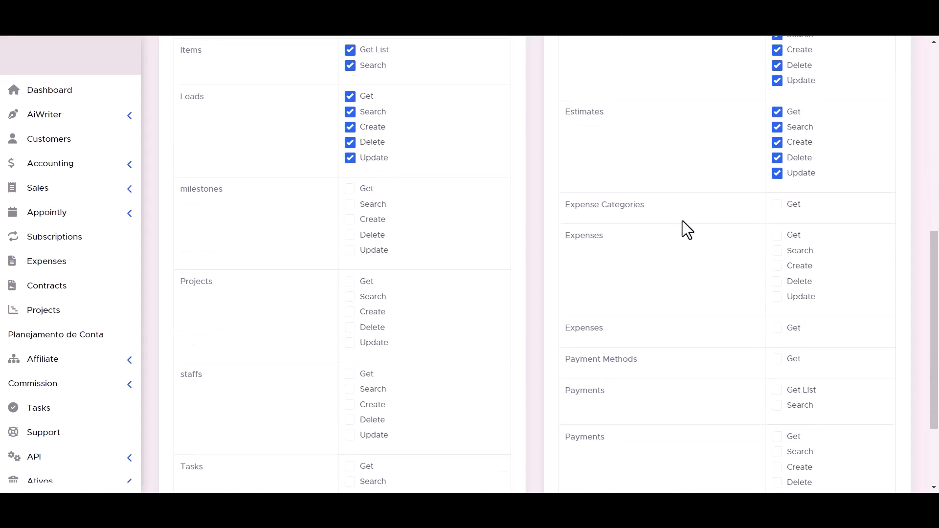
scroll(425, 266, "up", 1)
left_click(350, 111)
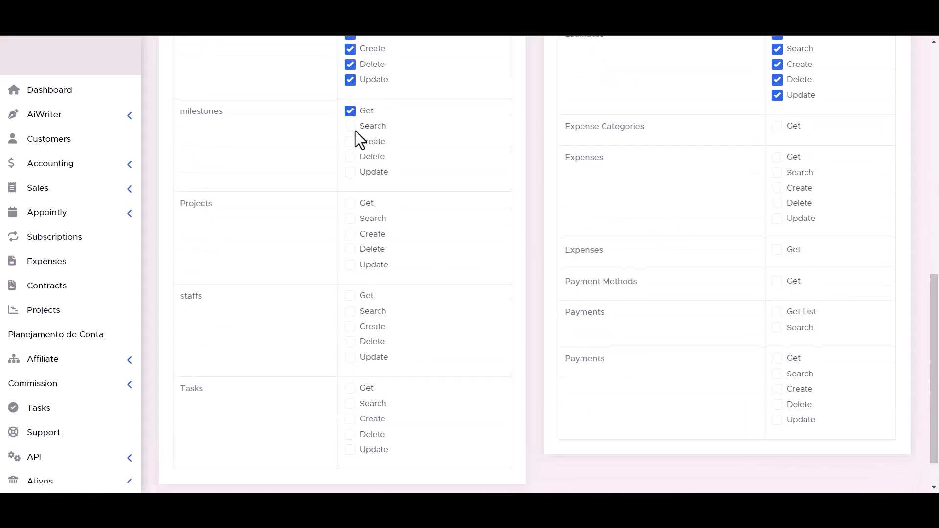
left_click(350, 156)
left_click(350, 173)
left_click(350, 203)
left_click(354, 234)
left_click(354, 249)
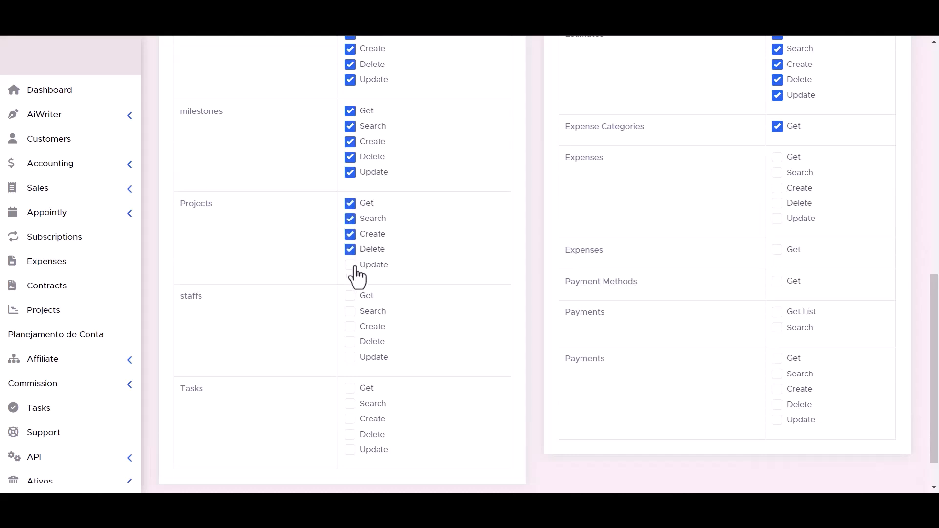
left_click(777, 219)
left_click(777, 203)
left_click(777, 172)
left_click(777, 157)
left_click(350, 296)
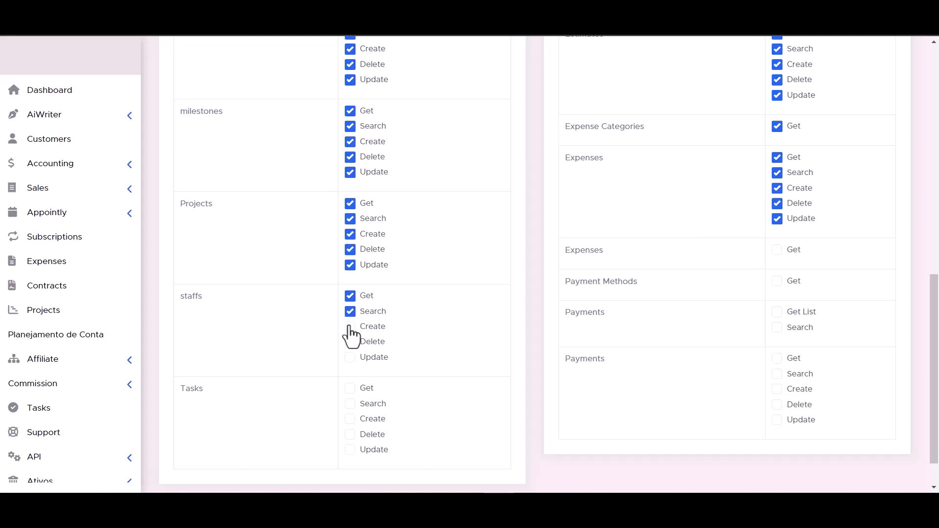
left_click(350, 356)
scroll(611, 335, "down", 1)
left_click(350, 404)
left_click(350, 388)
left_click(350, 372)
left_click(350, 357)
left_click(351, 342)
left_click(777, 374)
left_click(777, 358)
left_click(777, 342)
left_click(777, 327)
left_click(777, 312)
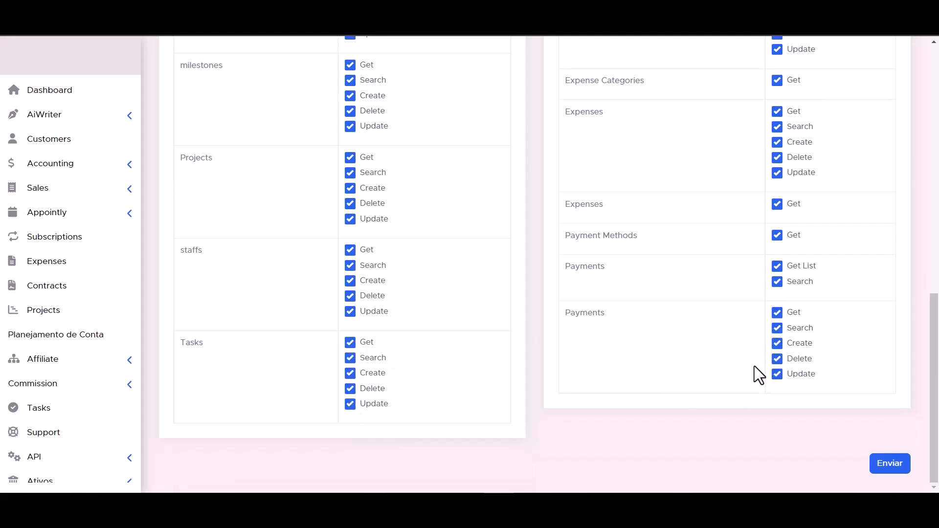
Step: Save the token, copy the generated token, and authorize the PerfexCRM connection with it
scroll(635, 376, "up", 1)
scroll(586, 380, "down", 1)
left_click(891, 464)
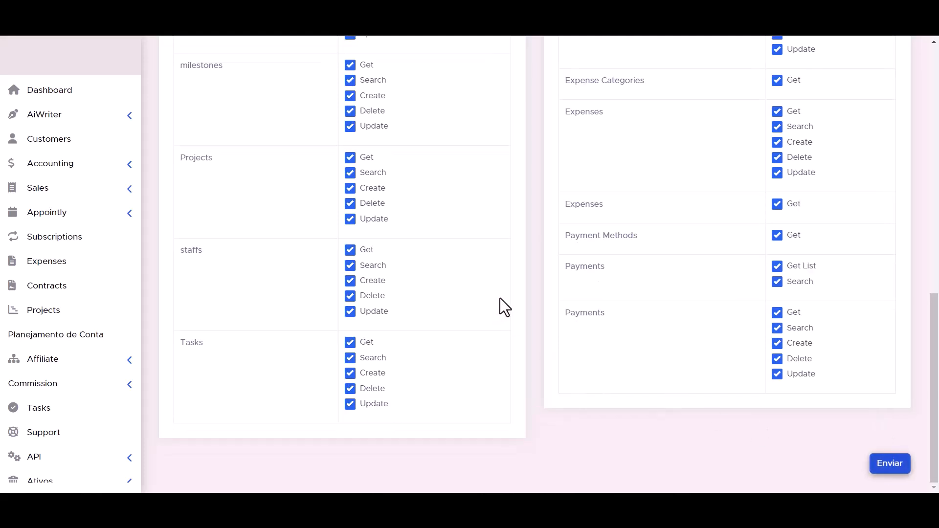
triple_click(473, 228)
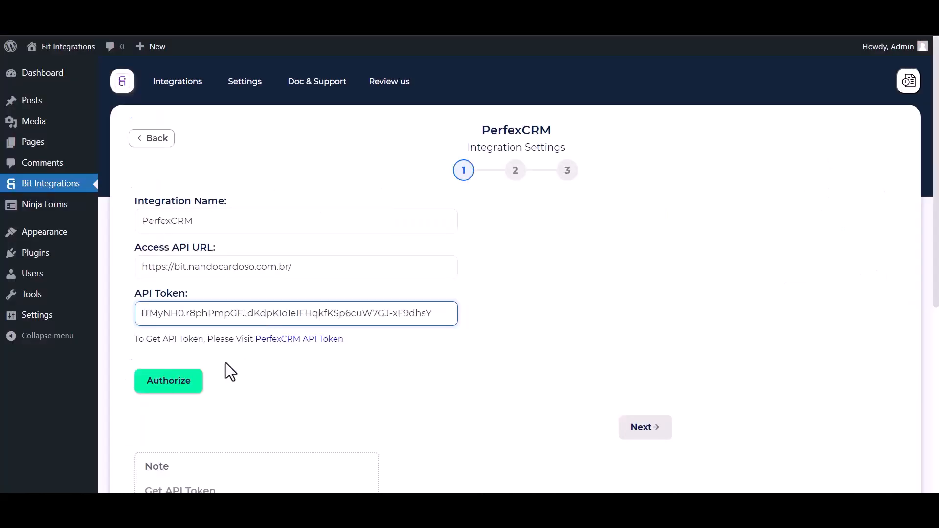
left_click(162, 385)
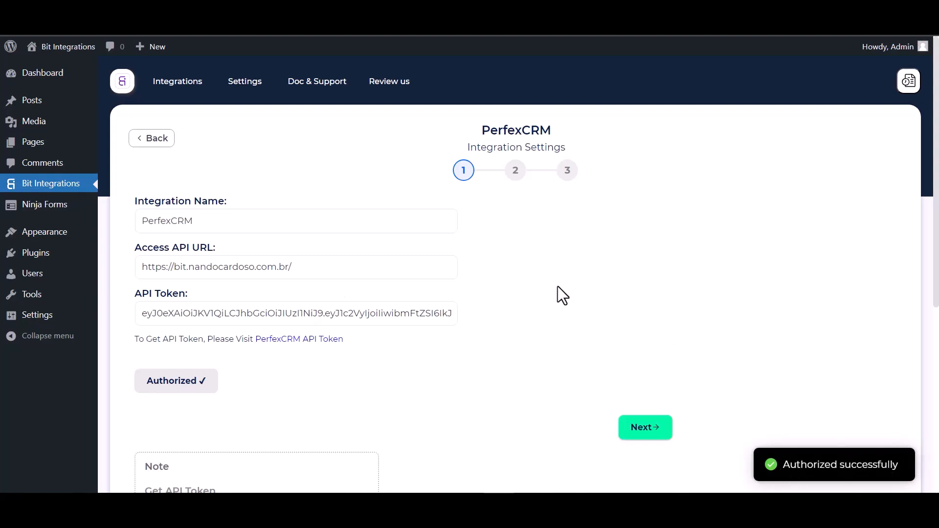
Step: Choose Create Contact as the PerfexCRM action and Bit Integrations as the customer
scroll(558, 286, "down", 2)
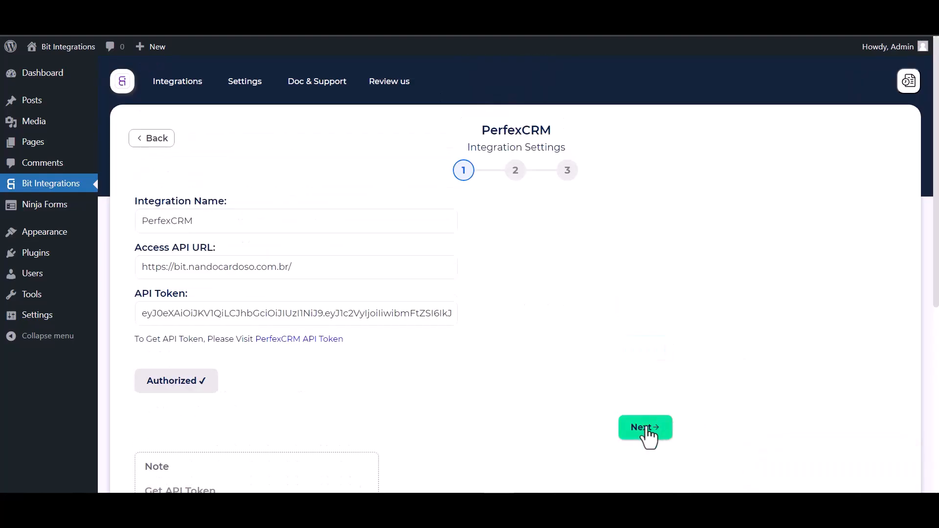
left_click(646, 427)
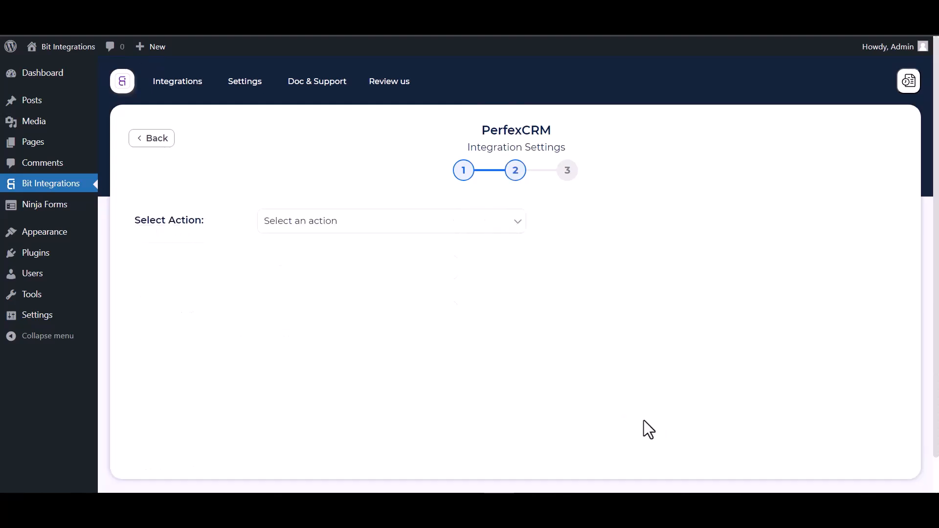
left_click(357, 228)
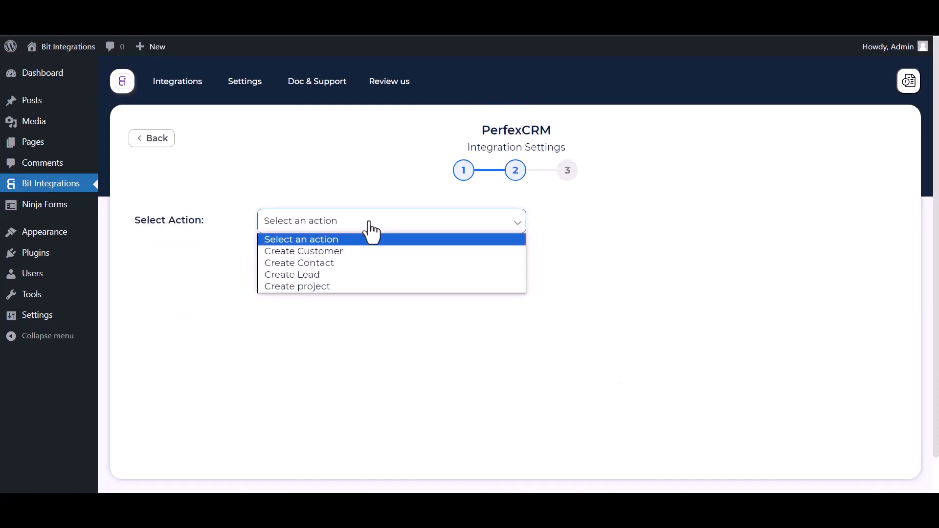
left_click(322, 267)
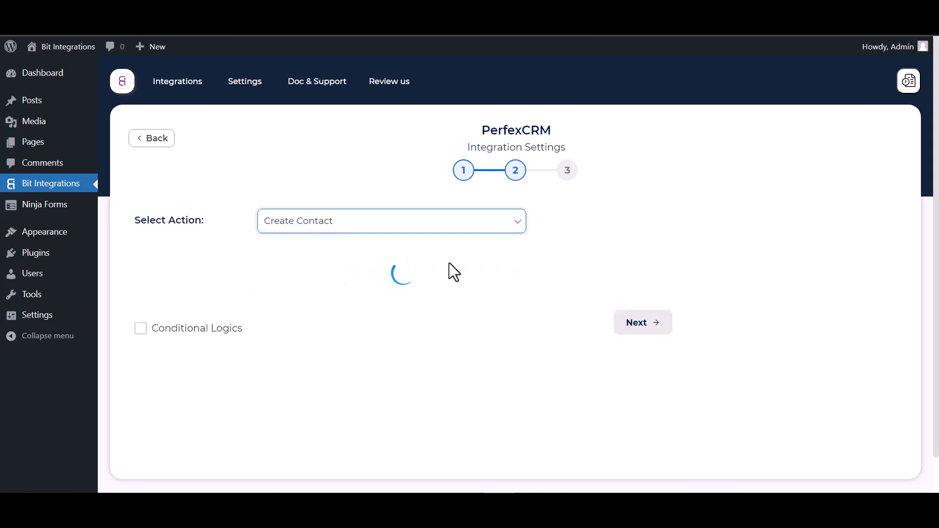
scroll(449, 263, "down", 1)
left_click(317, 229)
left_click(301, 254)
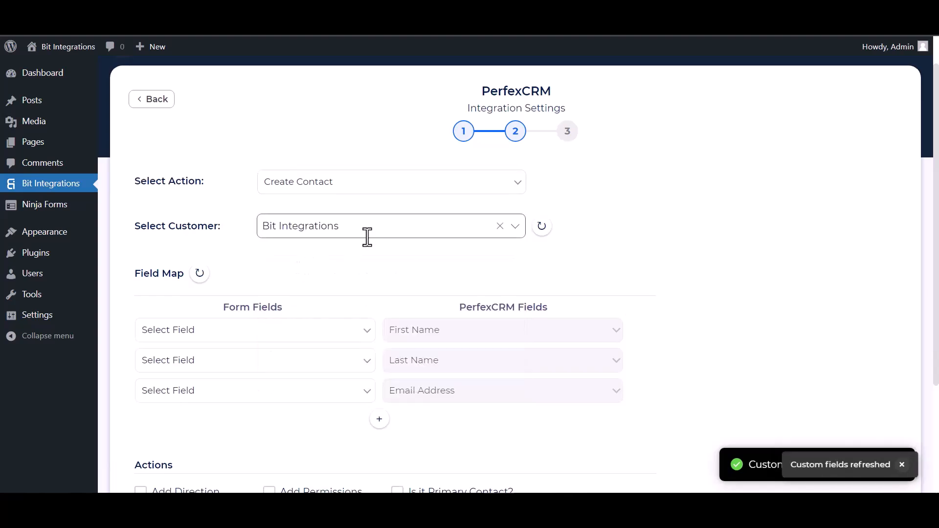
Step: Map First Name, Last Name and Email, and add a row mapping Phone to Phone Number
scroll(342, 239, "down", 4)
left_click(268, 182)
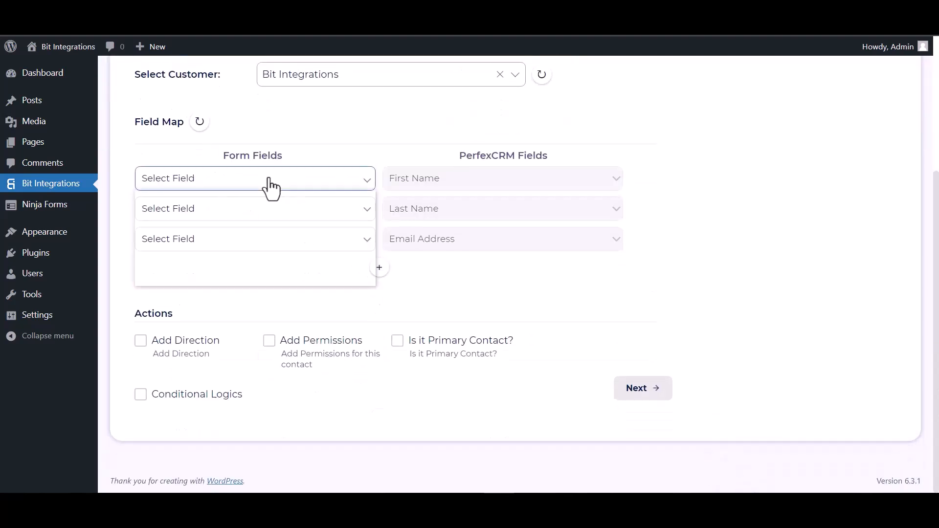
left_click(230, 221)
left_click(266, 210)
left_click(219, 261)
left_click(206, 247)
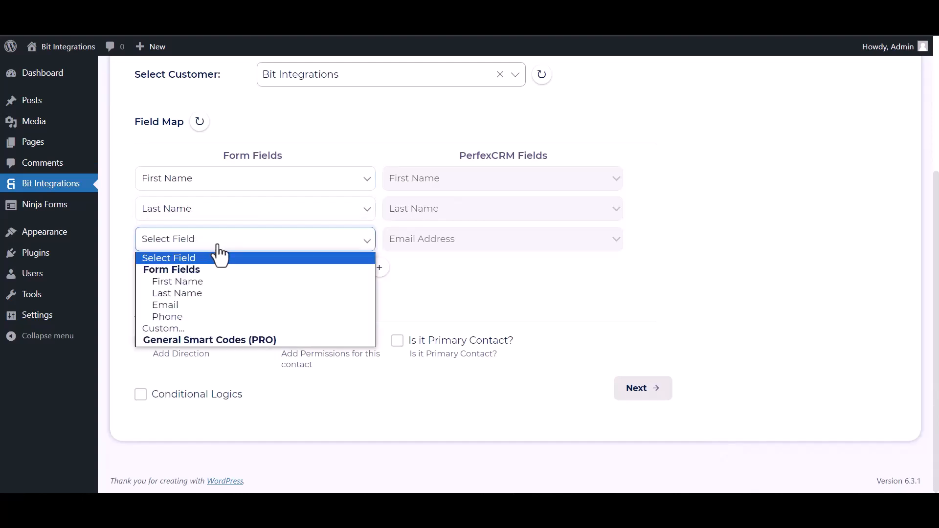
left_click(183, 303)
left_click(380, 267)
left_click(400, 270)
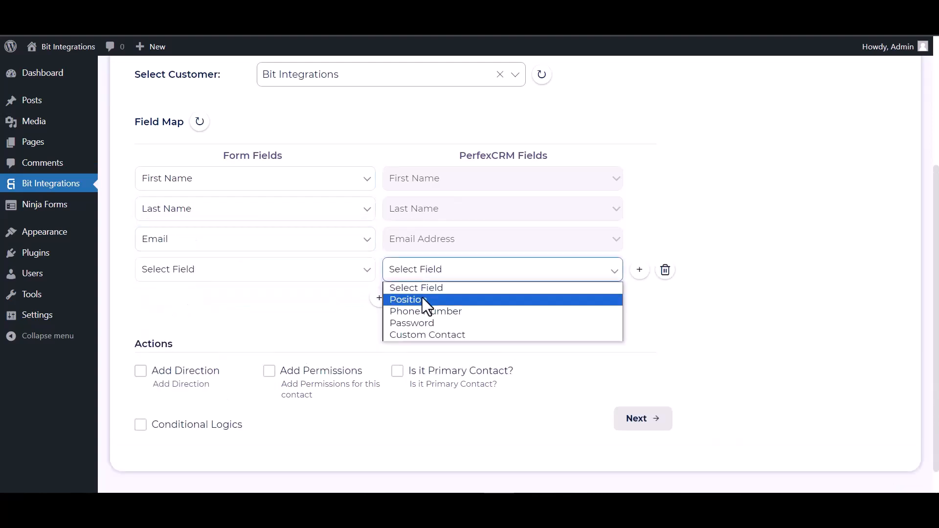
left_click(406, 310)
left_click(294, 272)
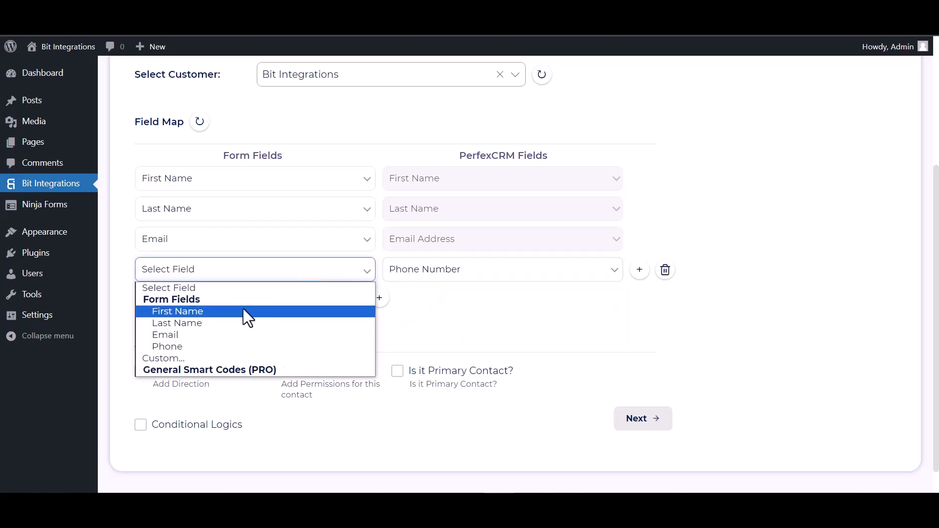
left_click(194, 344)
Step: Leave conditional logic off, then finish and save the integration
scroll(287, 292, "down", 1)
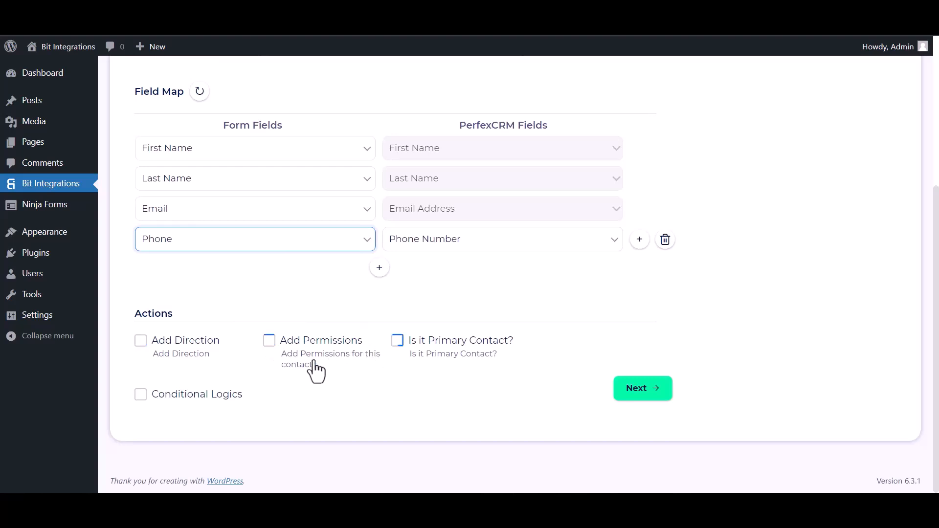
left_click(141, 395)
scroll(183, 359, "down", 2)
scroll(183, 359, "down", 1)
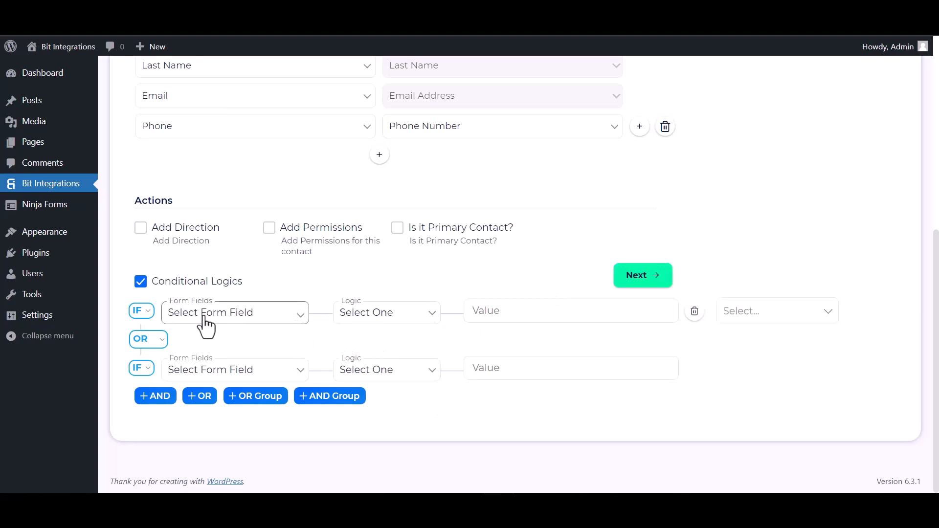
left_click(145, 287)
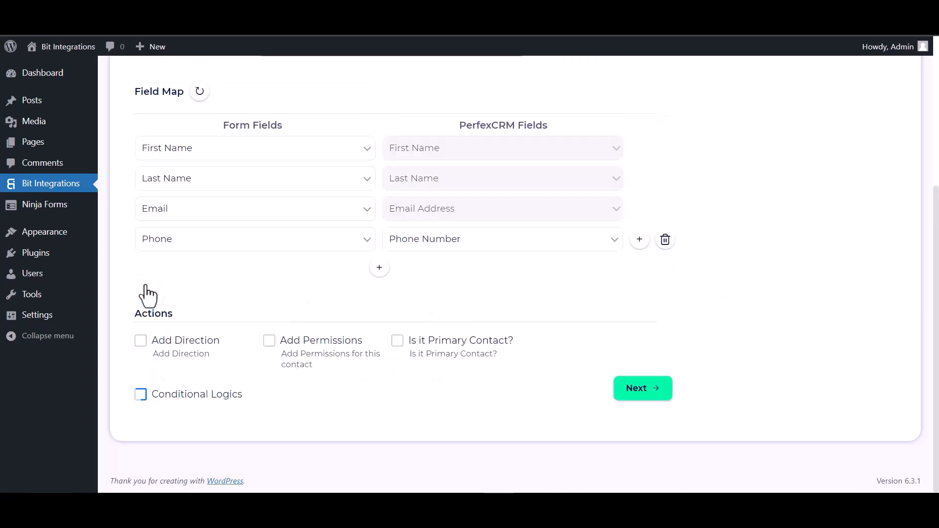
left_click(653, 402)
left_click(514, 237)
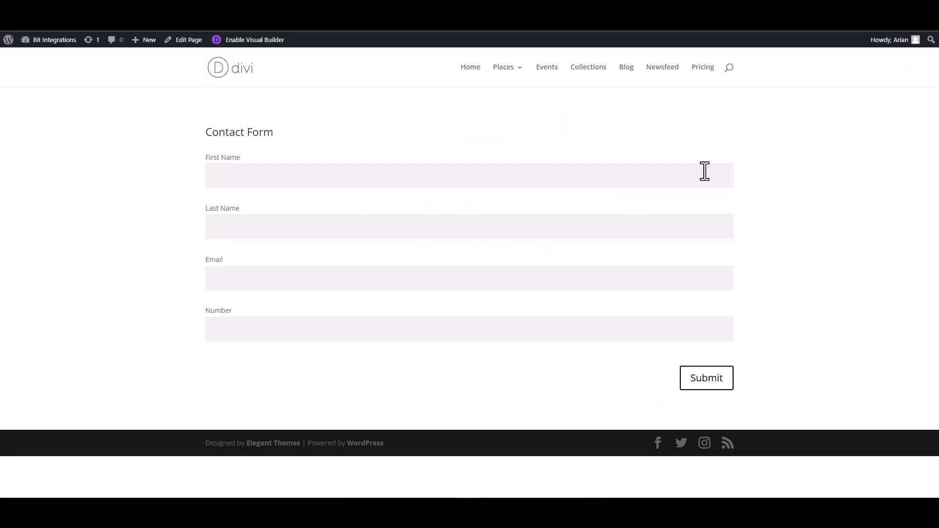
Step: Submit the Contact Form with first name Bit, last name Integrations, a test e-mail and phone number
left_click(704, 171)
type("Bit")
left_click(665, 227)
type("Integrations")
left_click(712, 269)
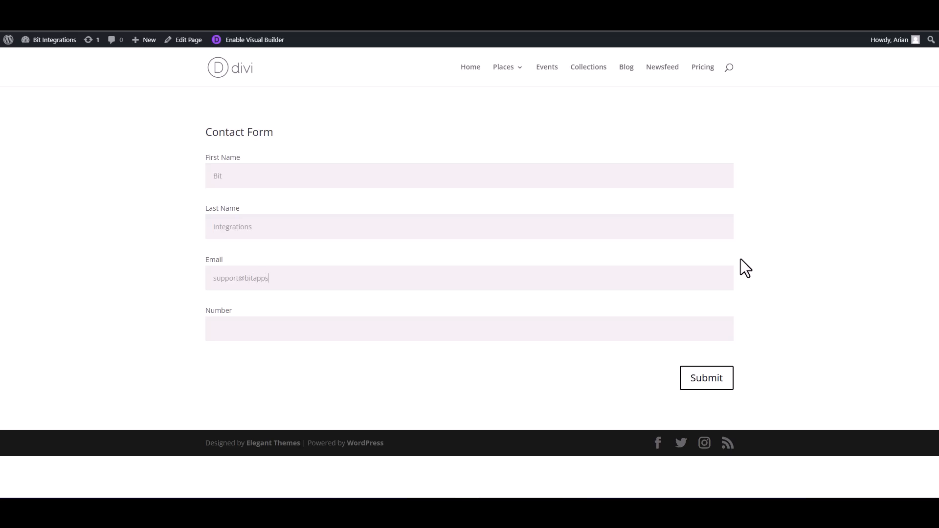
left_click(685, 331)
type("444555666")
left_click(709, 384)
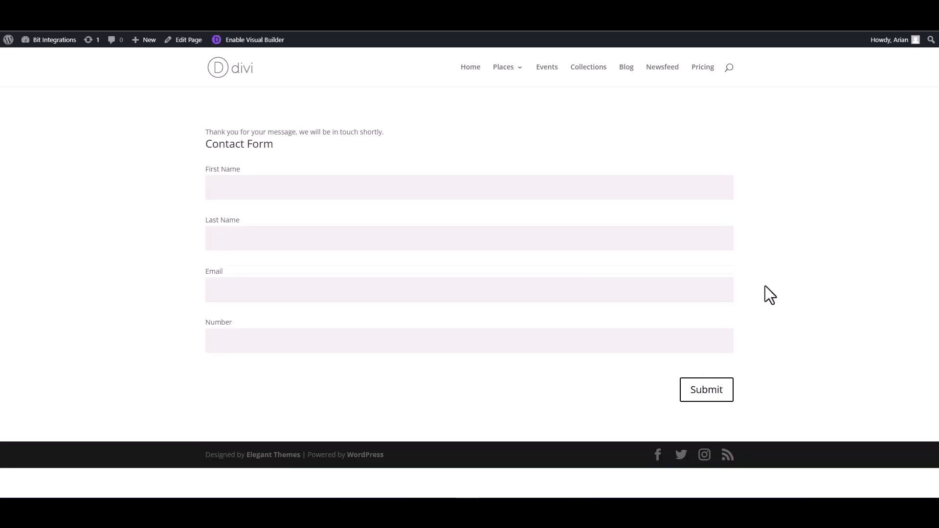
Step: After the form's thank-you message, open the Bit Integrations customer's new contact to review its details
left_click_drag(384, 131, 208, 127)
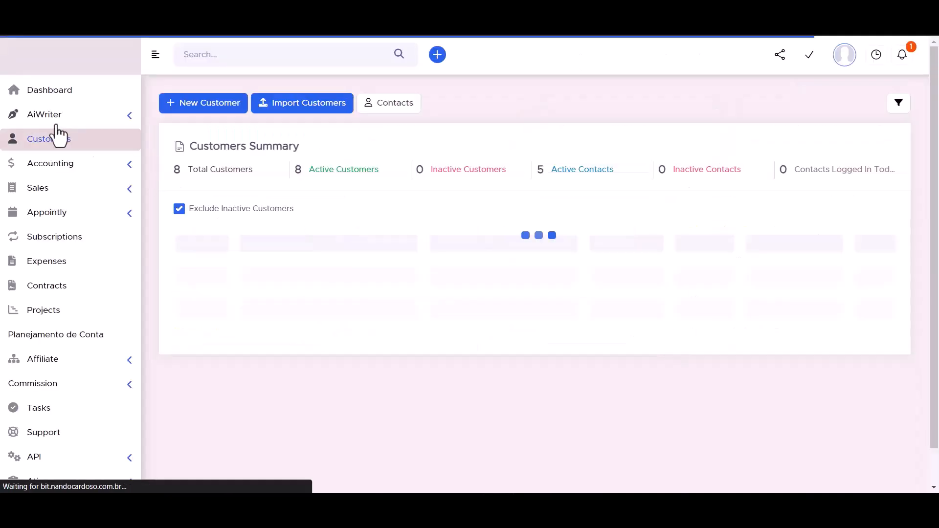
mouse_move(255, 307)
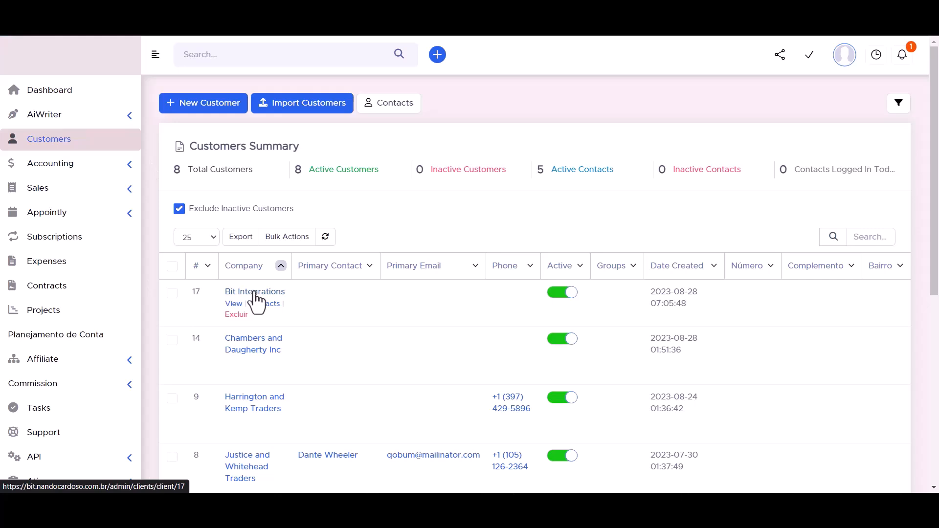
left_click(255, 293)
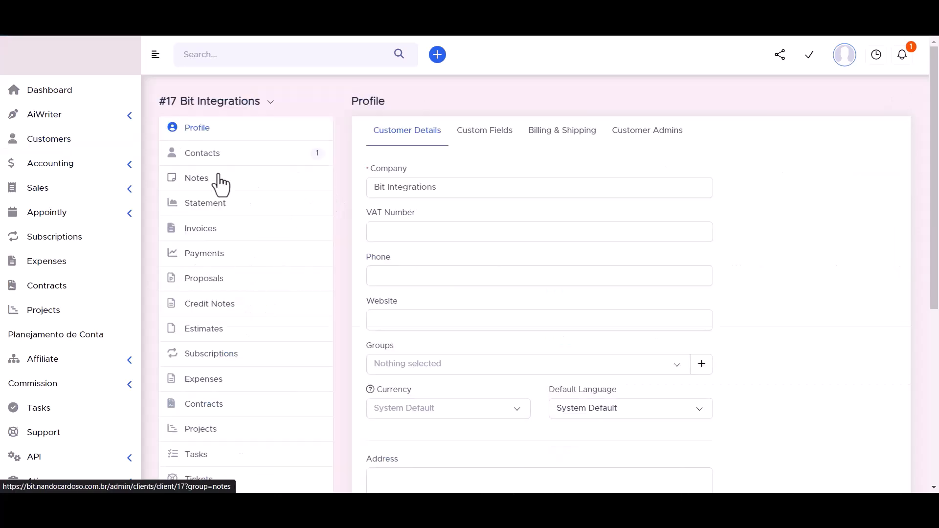
left_click(202, 154)
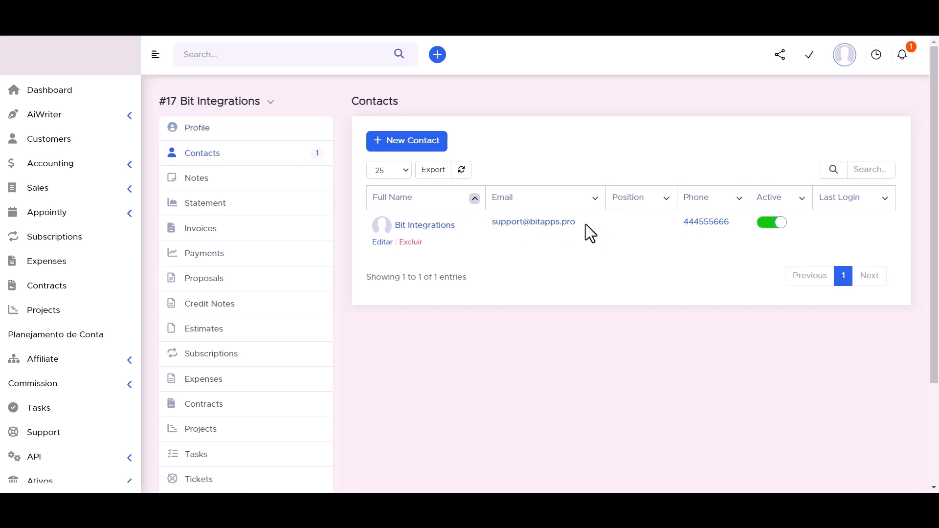
left_click(427, 226)
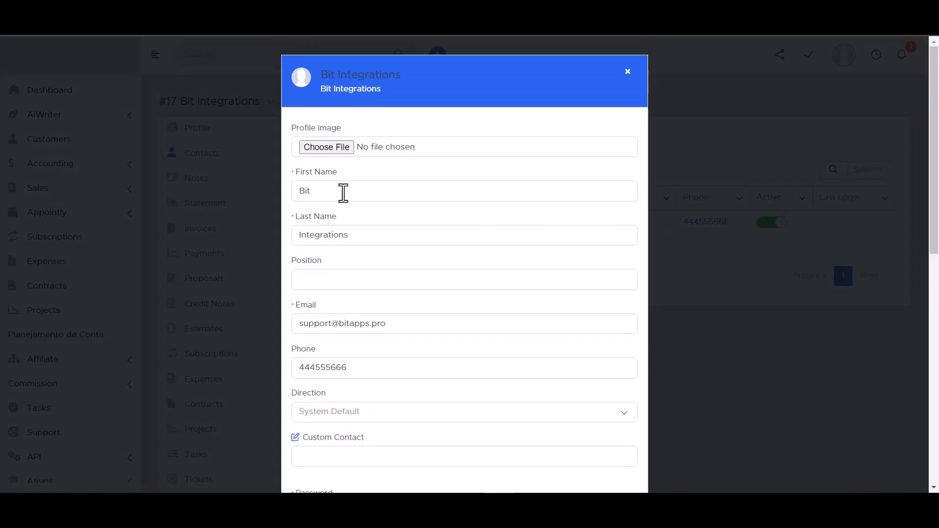
scroll(326, 227, "down", 3)
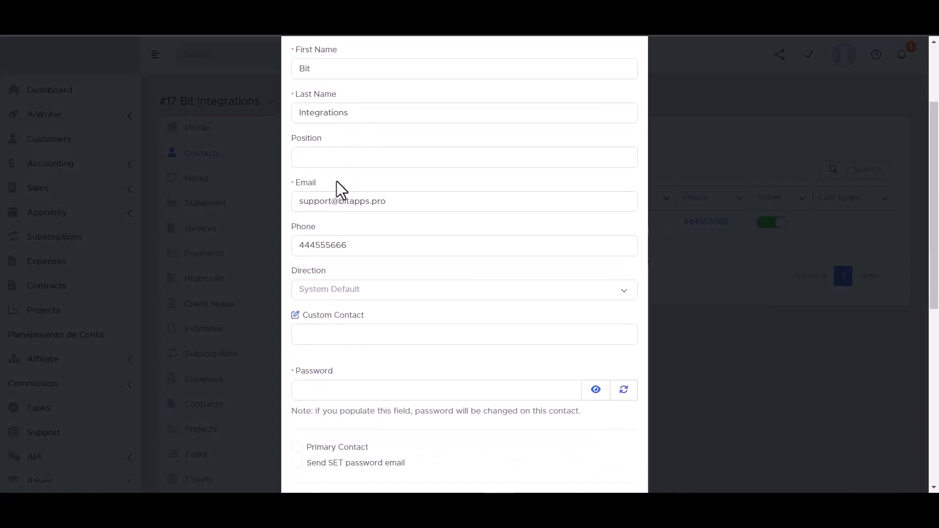